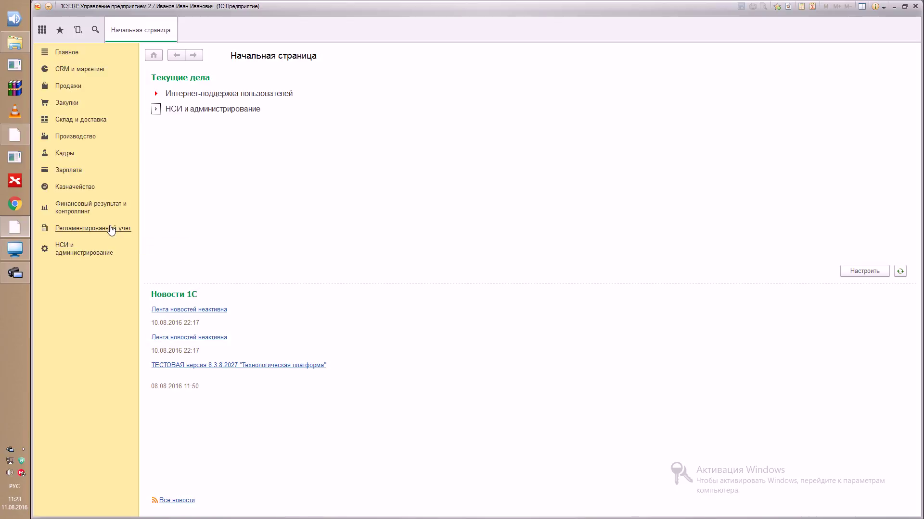
# In the regulated accounting settings, enable manual changes to document postings and document checking, and close the settings
pyautogui.click(111, 228)
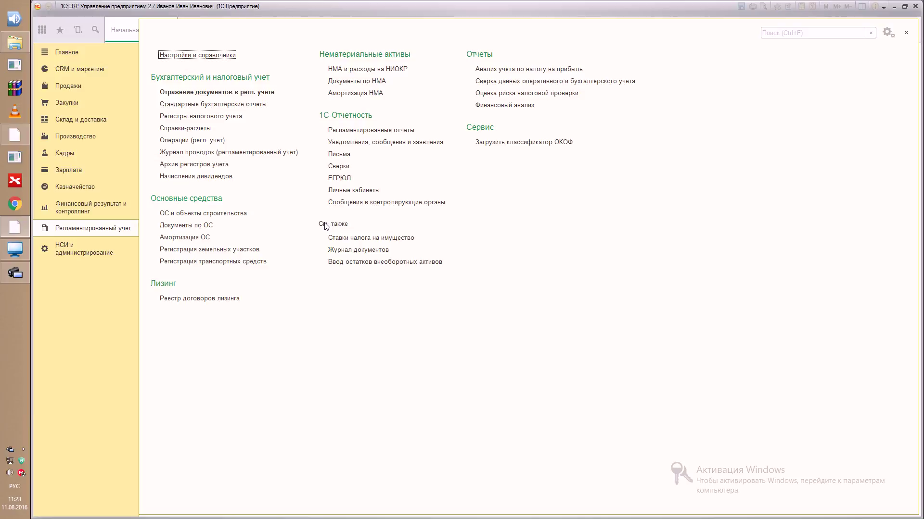
pyautogui.click(119, 254)
pyautogui.click(224, 419)
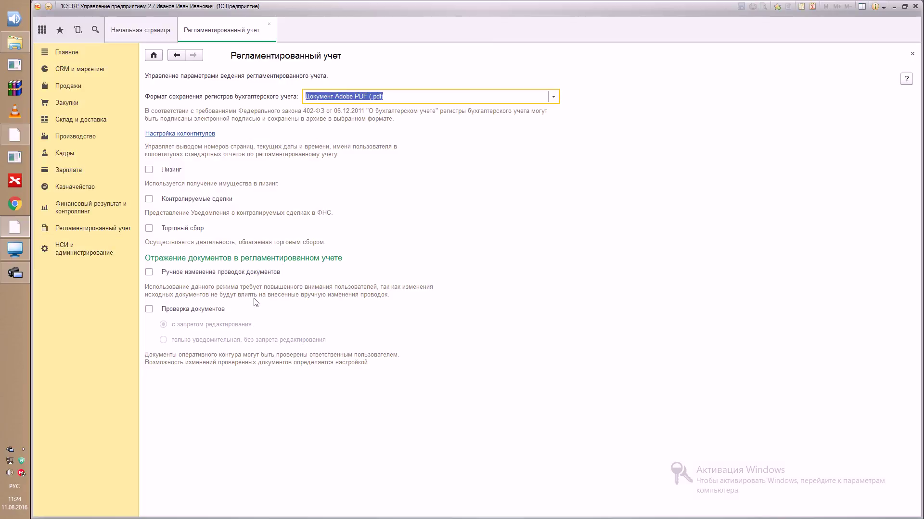
pyautogui.click(150, 272)
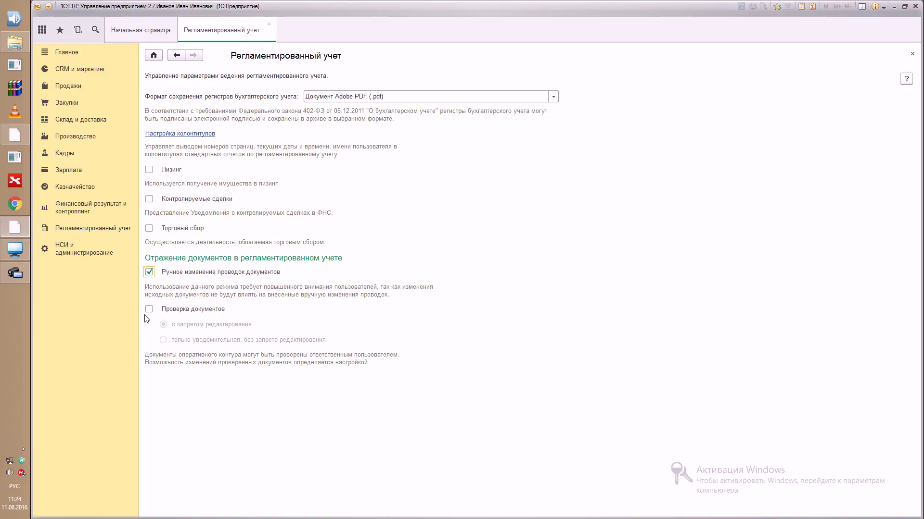
pyautogui.click(159, 309)
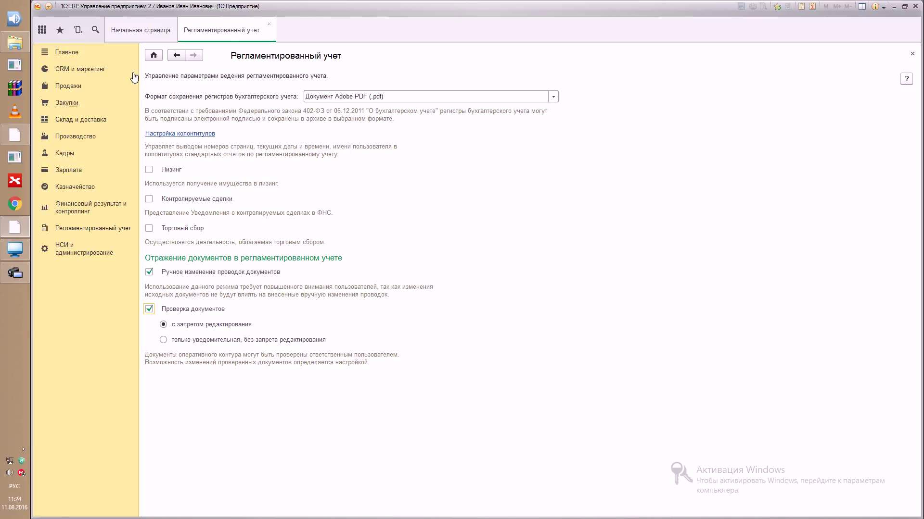
pyautogui.click(913, 55)
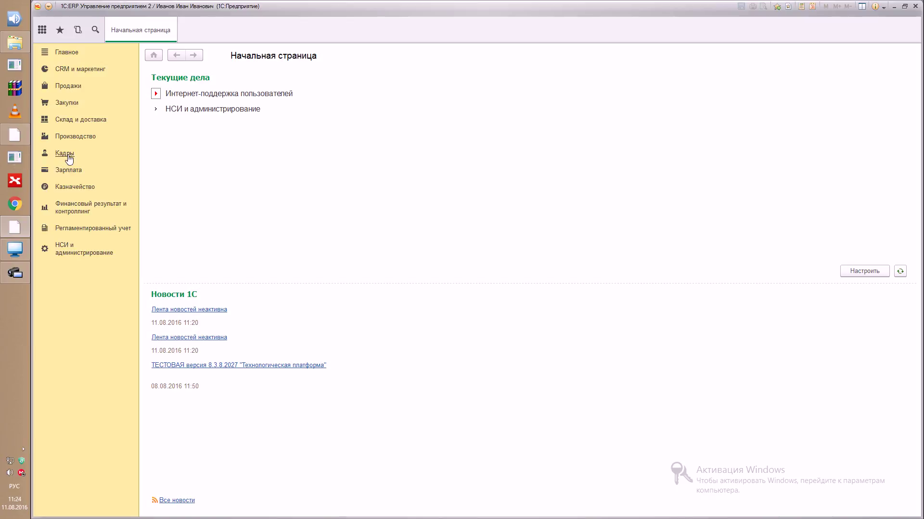
# Open the regulated accounting entries of the 09.08.2016 sale from the sales documents list, examine the entry amounts, and close them
pyautogui.click(73, 87)
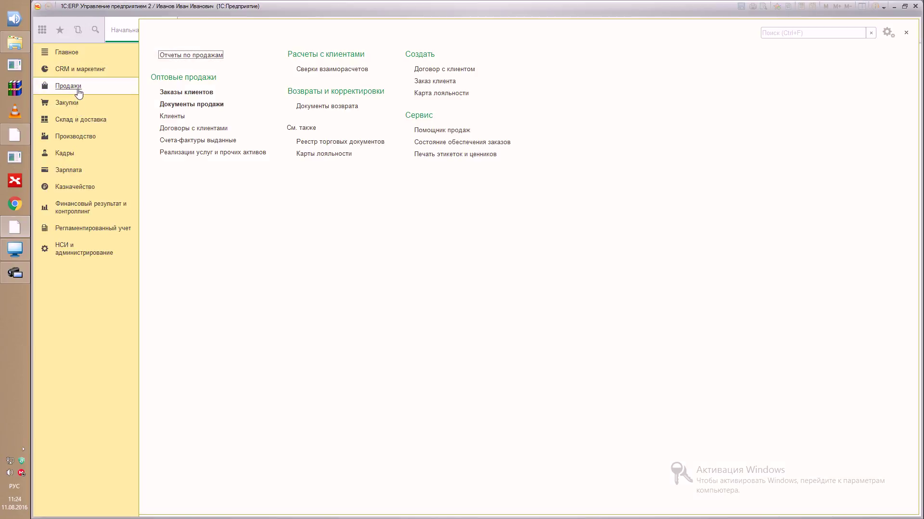
pyautogui.click(162, 103)
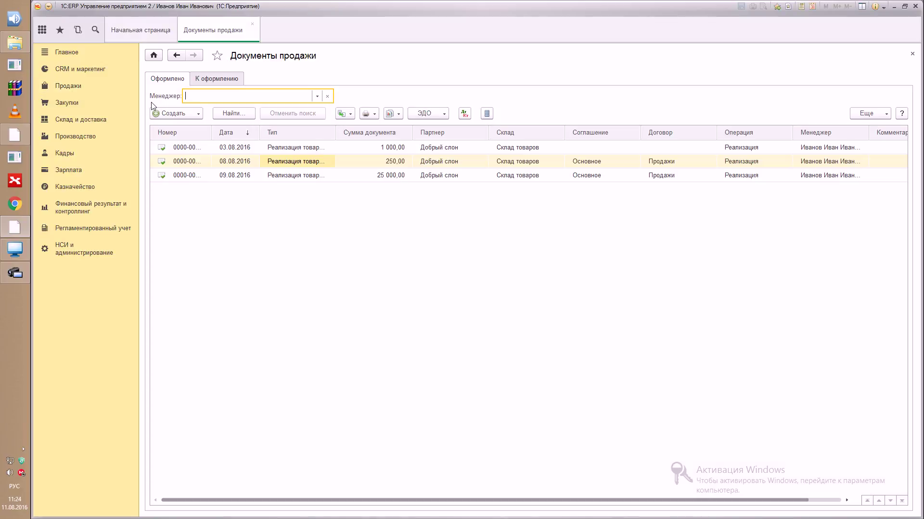
pyautogui.click(288, 176)
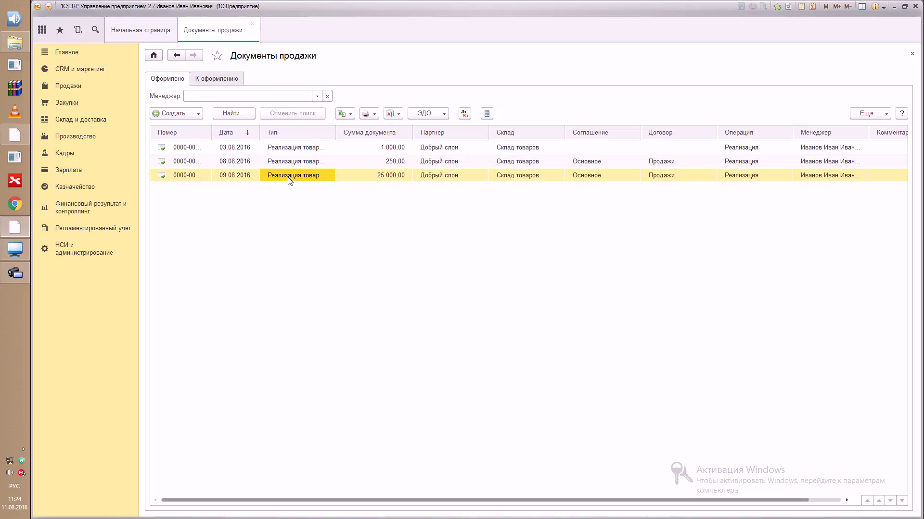
pyautogui.click(466, 116)
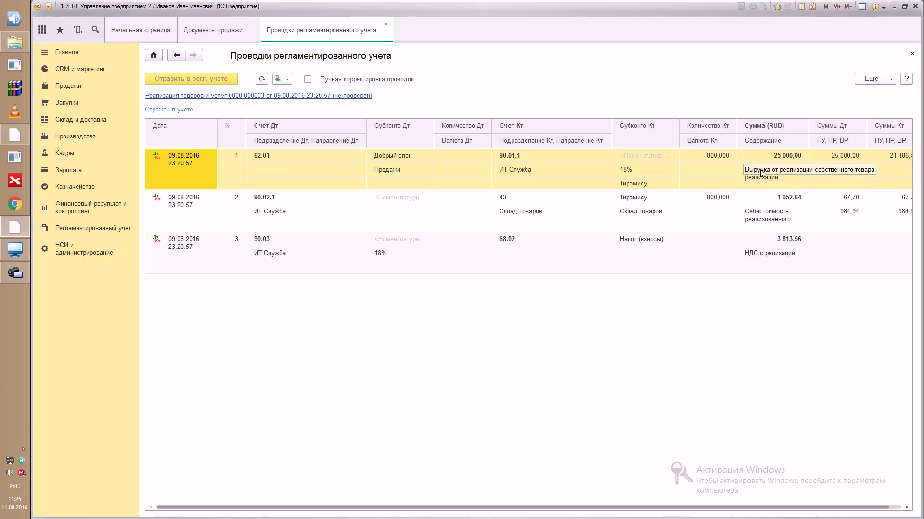
pyautogui.click(731, 157)
pyautogui.click(801, 161)
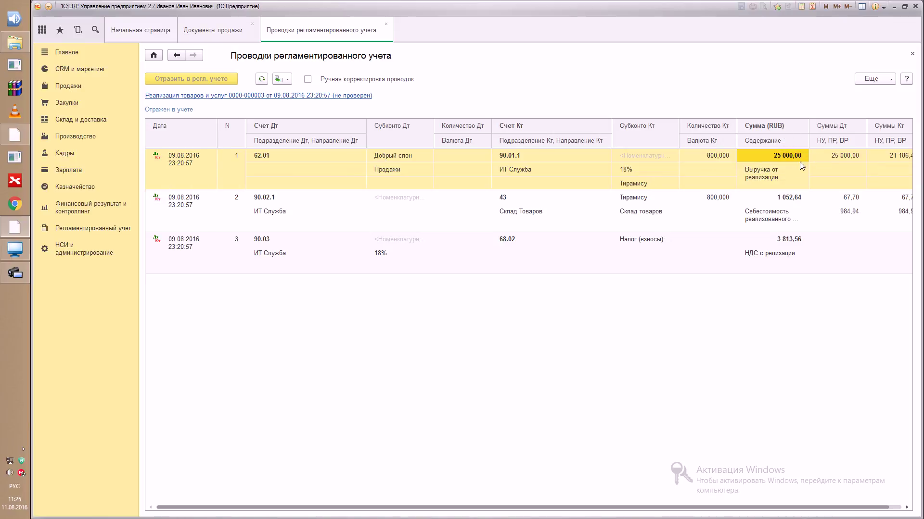
pyautogui.click(803, 196)
pyautogui.click(794, 242)
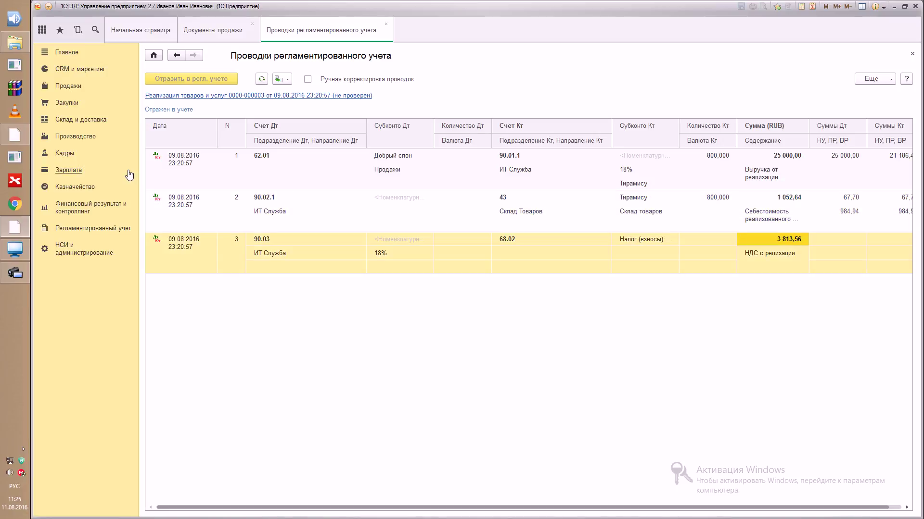
pyautogui.click(912, 53)
# In the accounting entries of the 09.08.2016 sale, enable manual correction and set the first entry's amount to 50 000
pyautogui.click(414, 175)
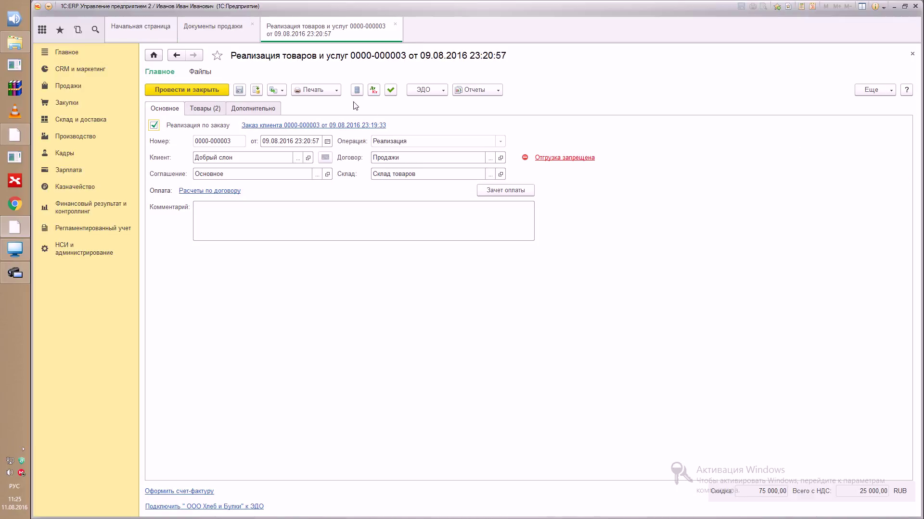
pyautogui.click(374, 90)
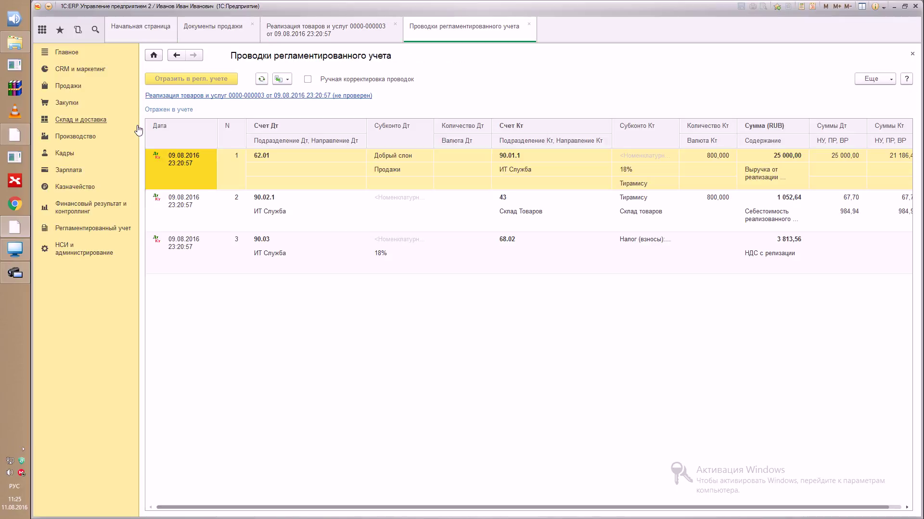
pyautogui.click(775, 157)
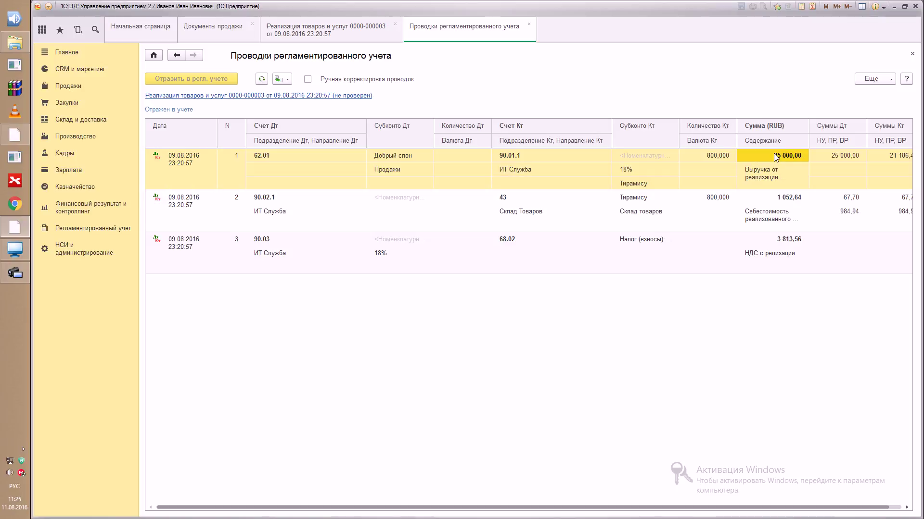
pyautogui.click(308, 79)
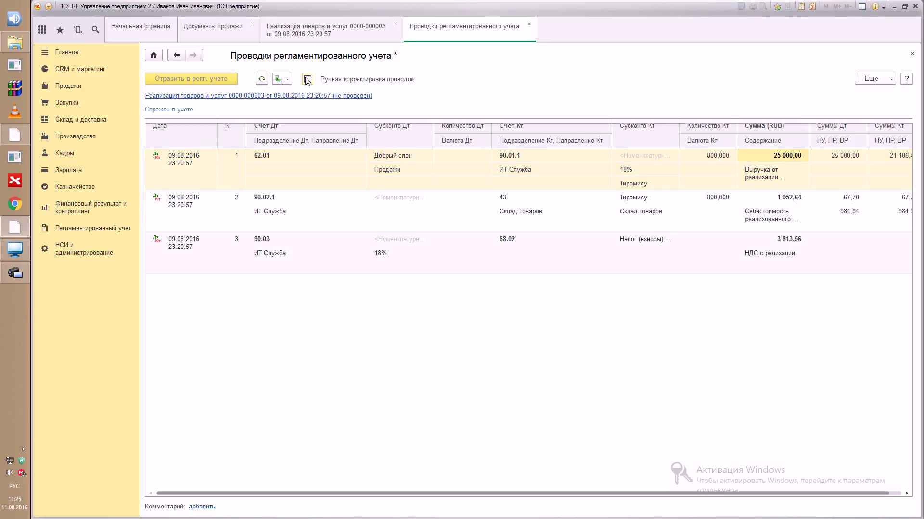
pyautogui.doubleClick(776, 160)
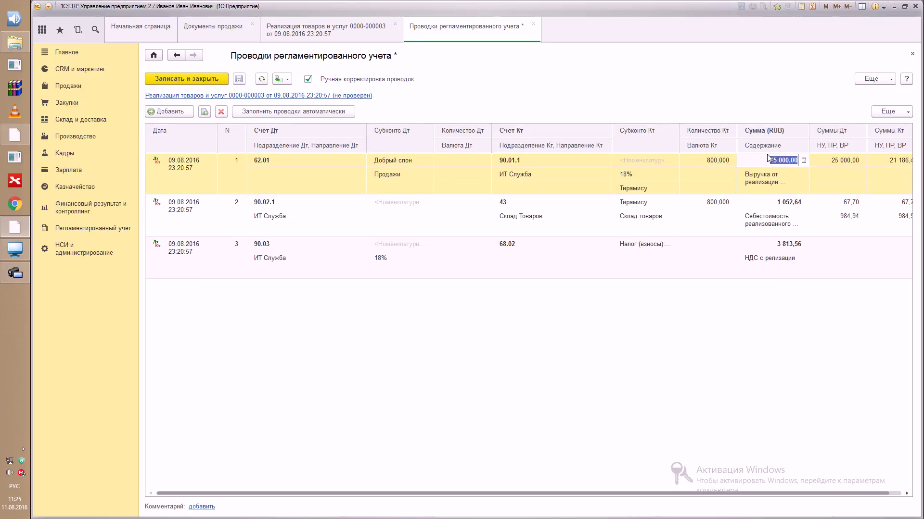
pyautogui.press('BackSpace')
pyautogui.write('500')
pyautogui.click(693, 254)
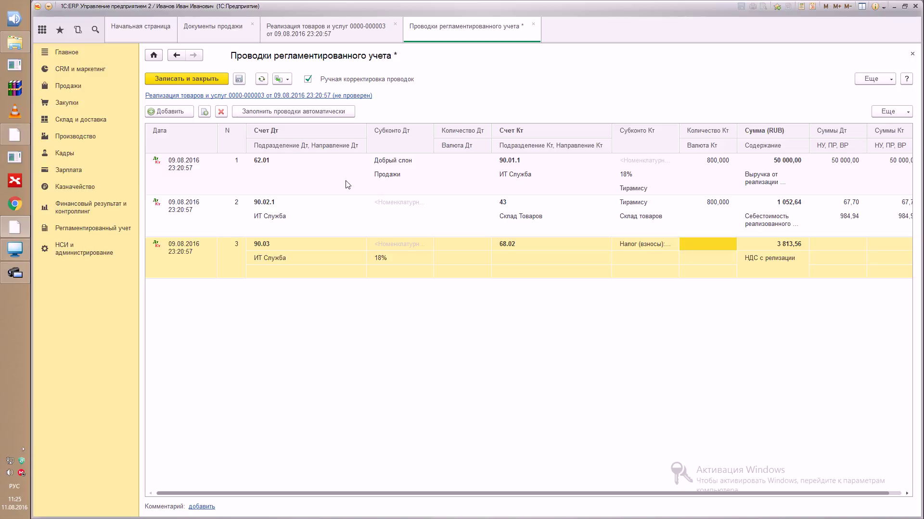
# Save and close the corrected entries with a comment describing the change, beginning "Изменили с" and including "на 50"
pyautogui.click(197, 79)
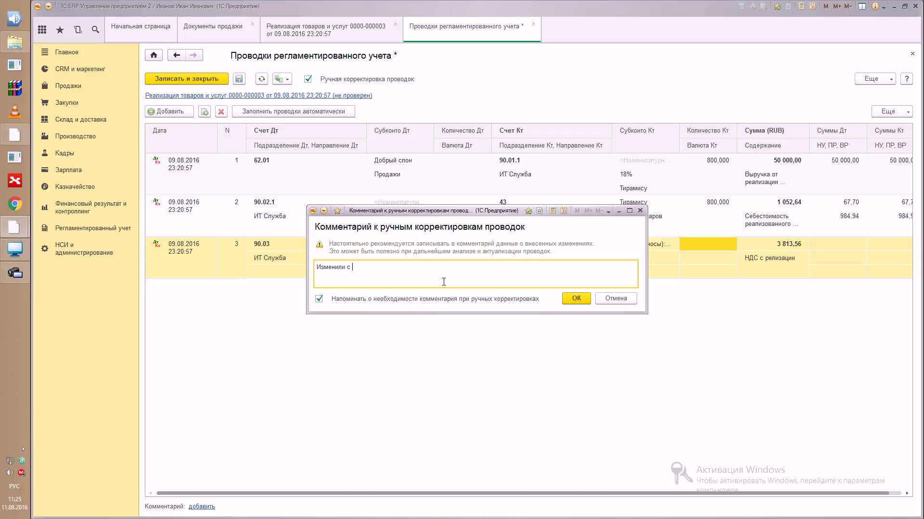
pyautogui.write('на 50')
pyautogui.click(580, 300)
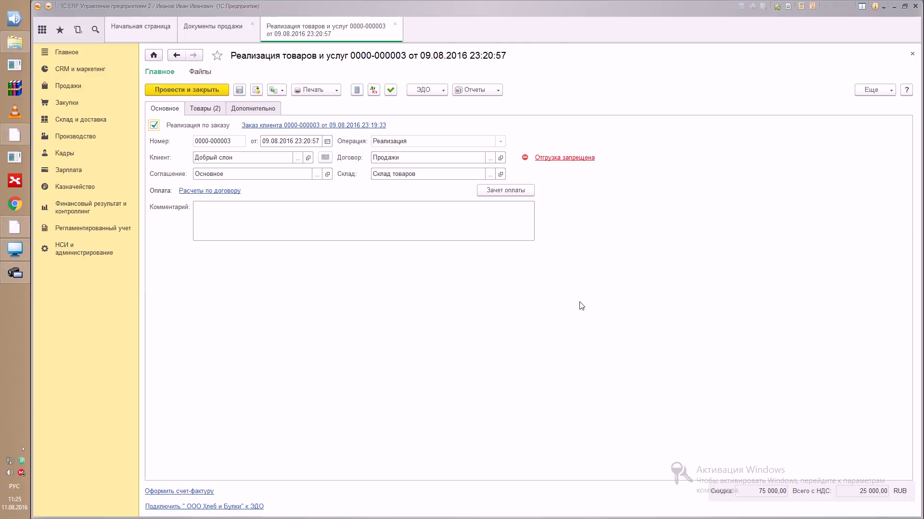
# In the goods list of the sales document, set the quantity of the second Тирамису line to 892
pyautogui.click(208, 114)
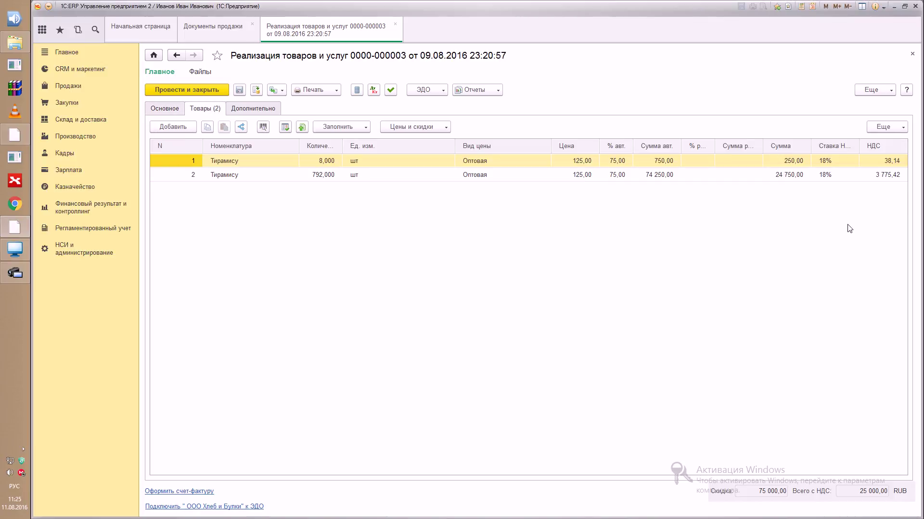
pyautogui.click(806, 176)
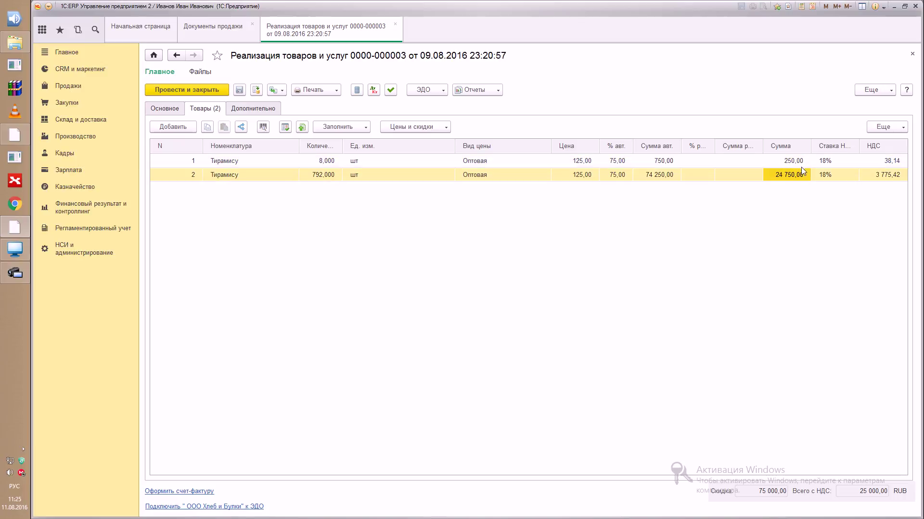
pyautogui.click(802, 162)
pyautogui.click(795, 174)
pyautogui.click(800, 165)
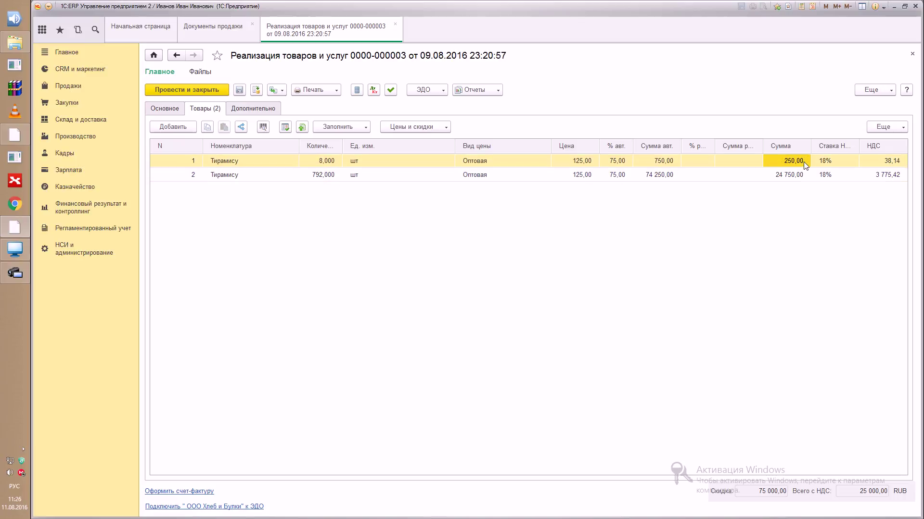
pyautogui.click(789, 176)
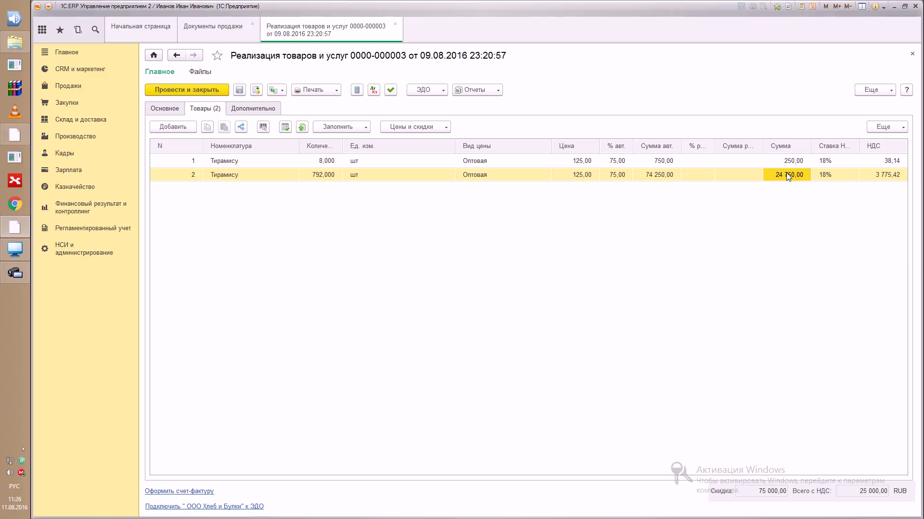
pyautogui.click(787, 176)
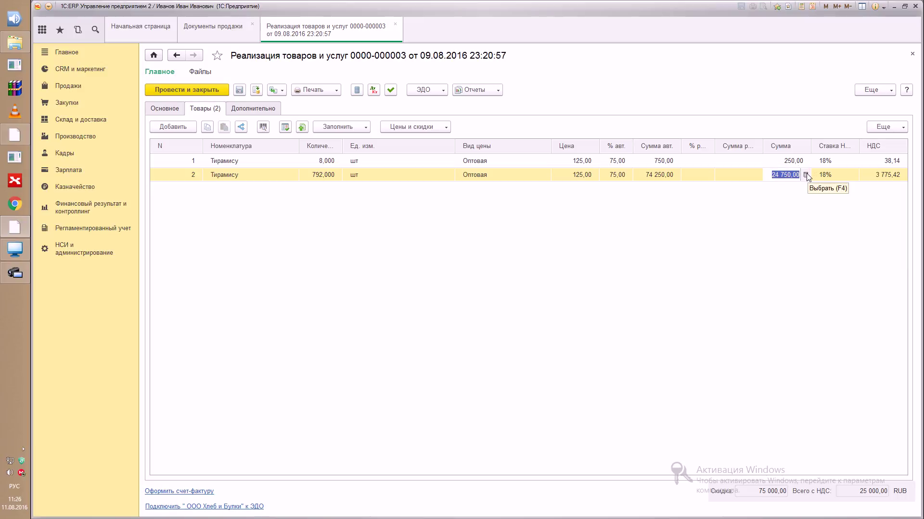
pyautogui.click(315, 175)
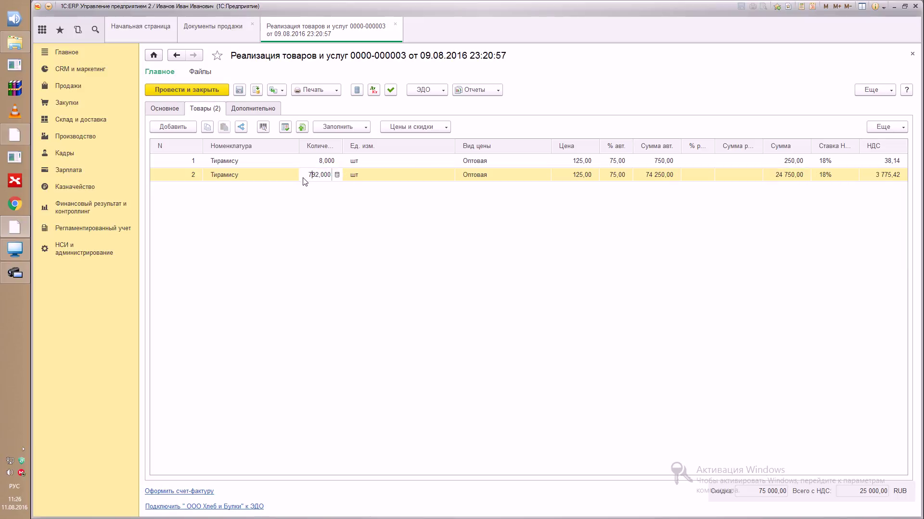
pyautogui.moveTo(307, 176); pyautogui.dragTo(331, 173)
pyautogui.write('0')
pyautogui.write('92')
pyautogui.click(399, 301)
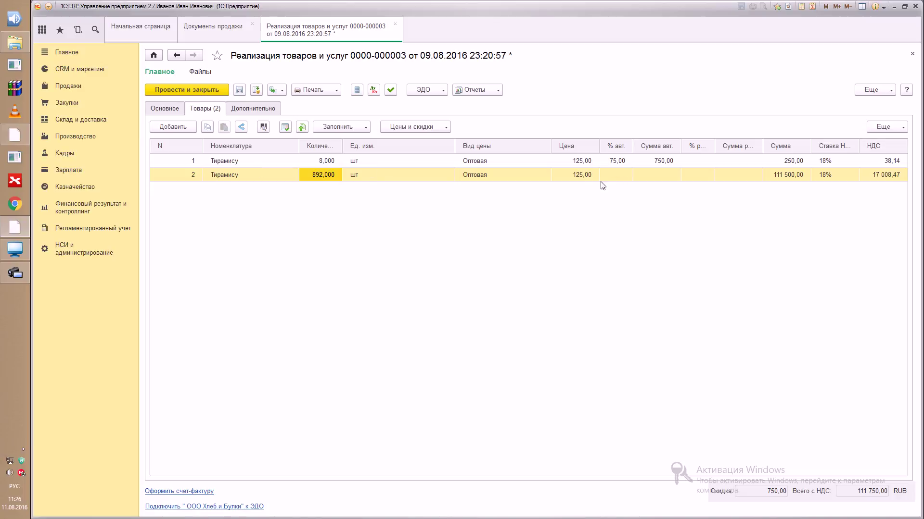
# Recalculate the discounts and markups for the document's goods and check the discounts and amounts of both lines
pyautogui.click(445, 128)
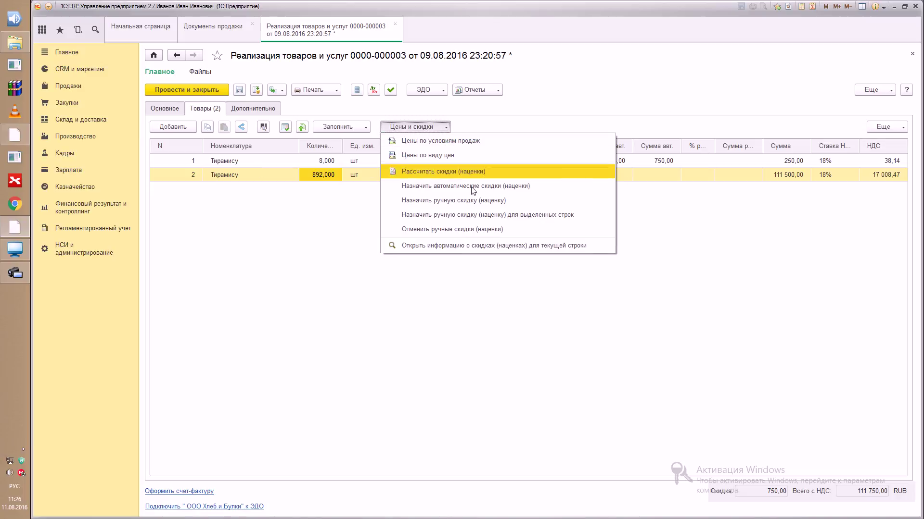
pyautogui.click(482, 175)
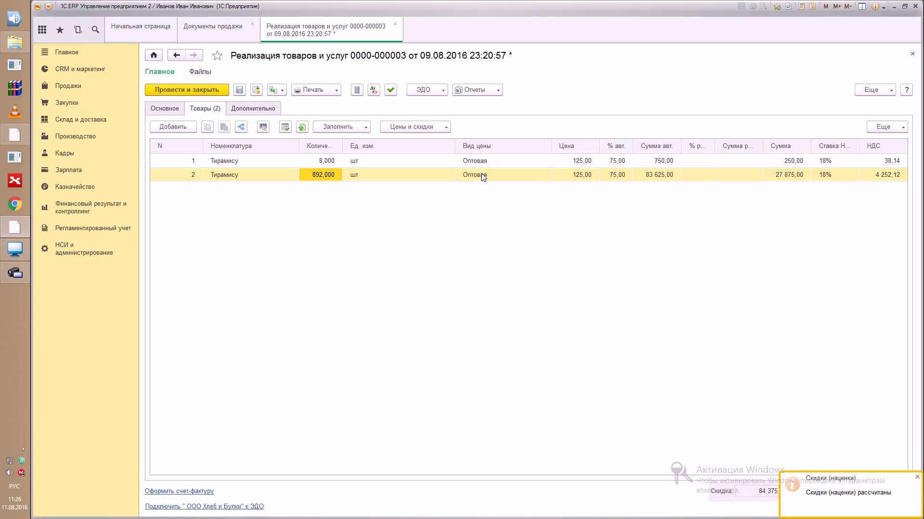
pyautogui.click(798, 177)
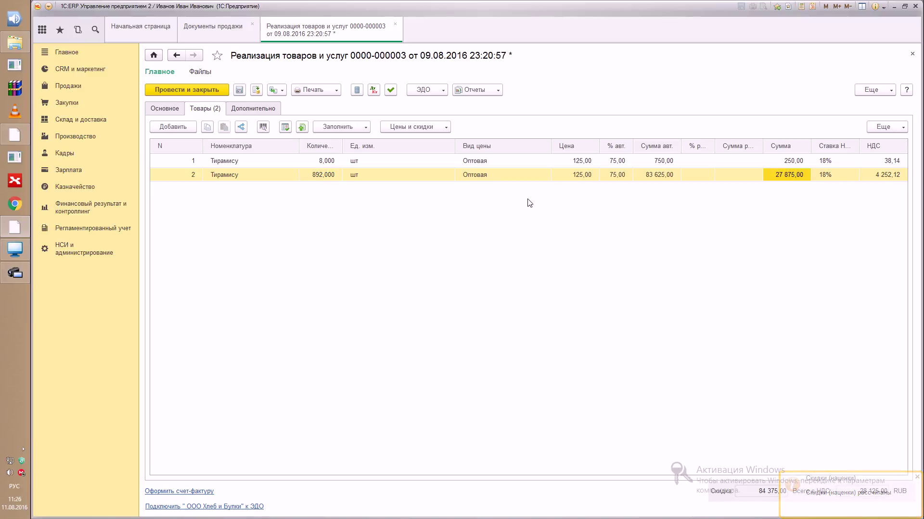
pyautogui.click(666, 177)
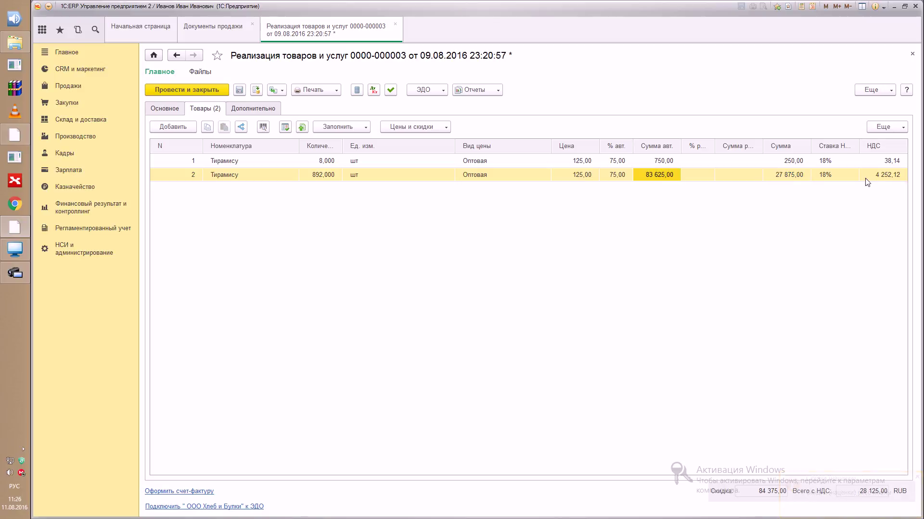
pyautogui.click(697, 167)
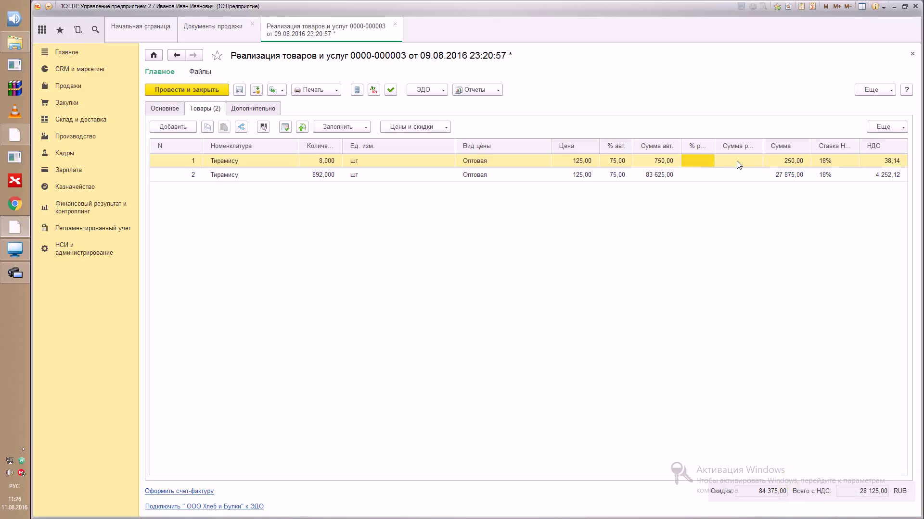
pyautogui.click(628, 164)
pyautogui.click(622, 175)
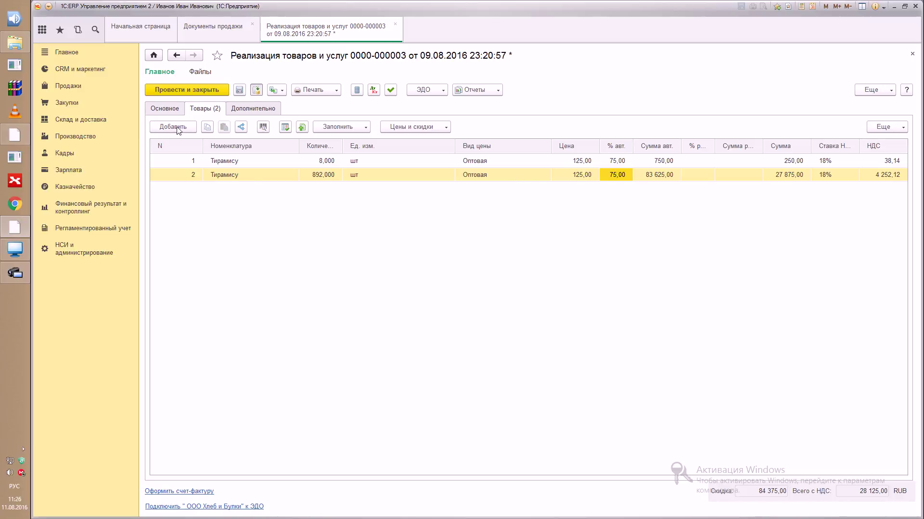
# Try to post the changed sales document and dismiss the messages
pyautogui.click(152, 127)
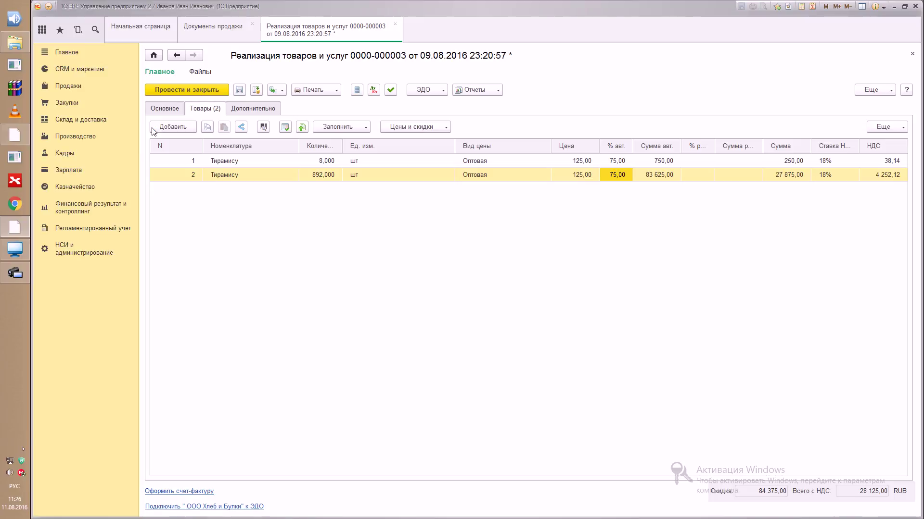
pyautogui.click(489, 272)
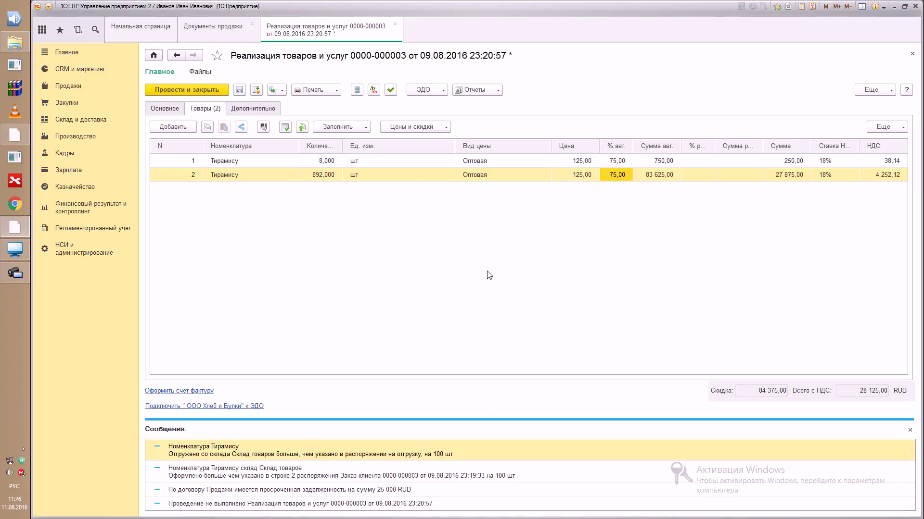
pyautogui.click(910, 430)
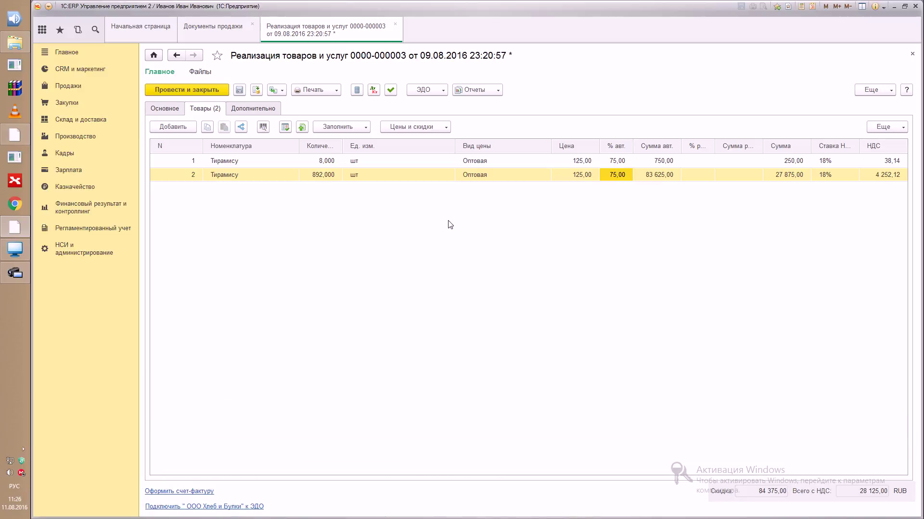
# Try to open the accounting entries of the changed sales document, and close the document without saving its changes
pyautogui.click(372, 93)
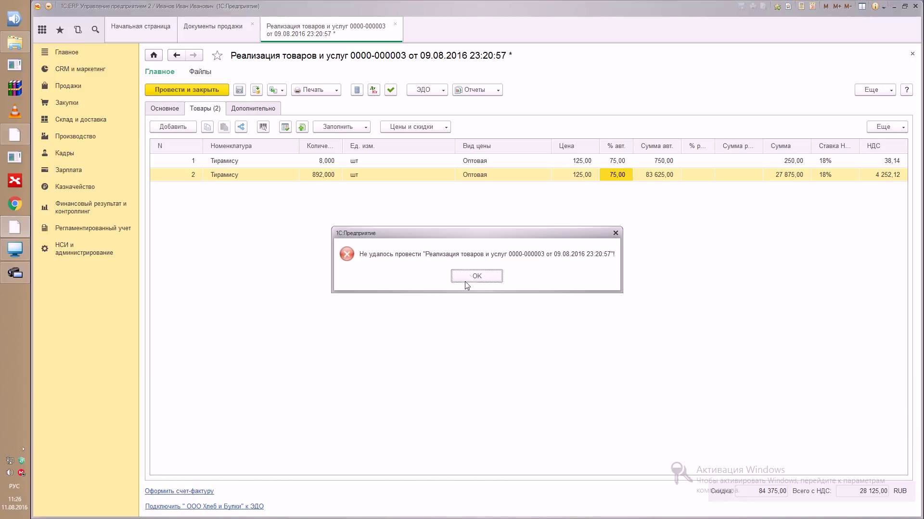
pyautogui.click(468, 281)
pyautogui.click(374, 91)
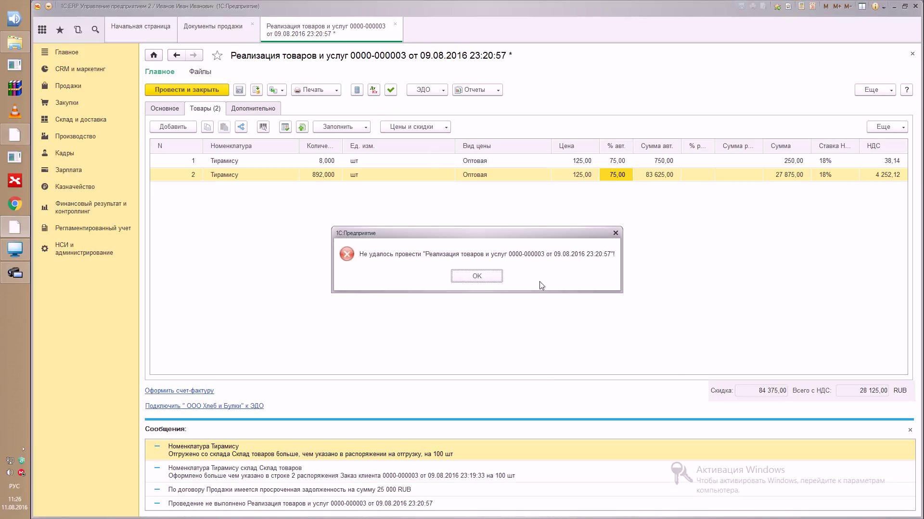
pyautogui.click(475, 275)
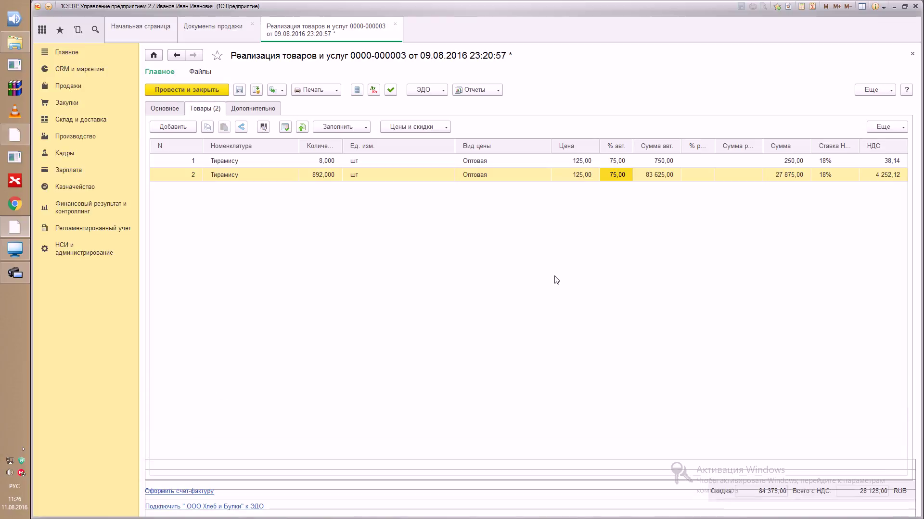
pyautogui.click(910, 430)
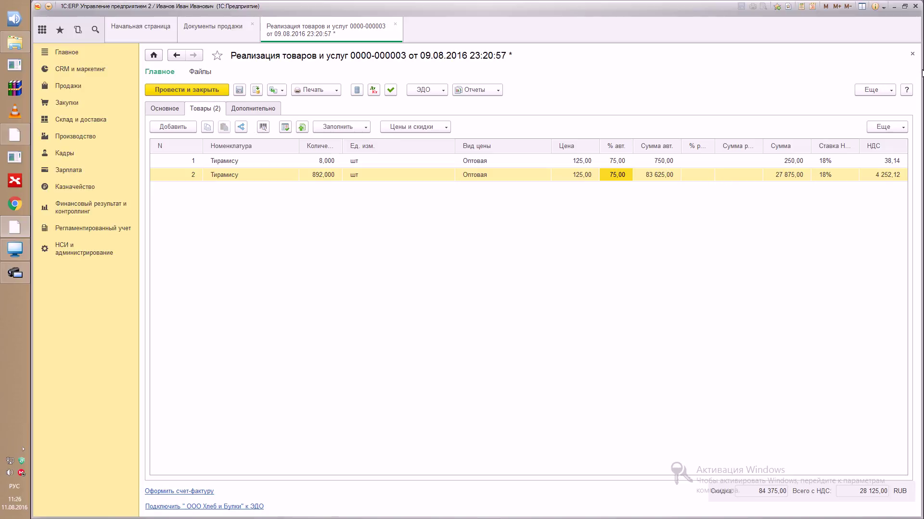
pyautogui.click(912, 54)
pyautogui.click(481, 273)
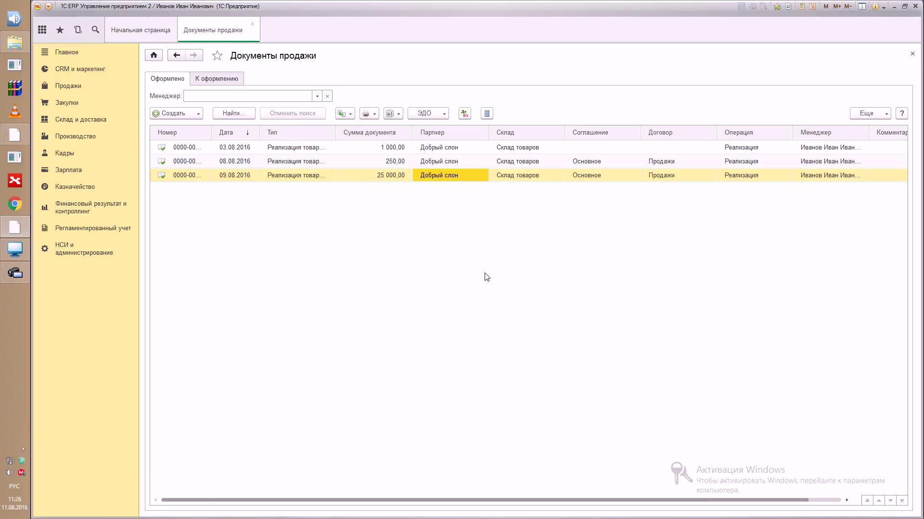
# Reopen the 09.08.2016 sale and compare the amounts in its goods list with its manually corrected accounting entries
pyautogui.doubleClick(434, 177)
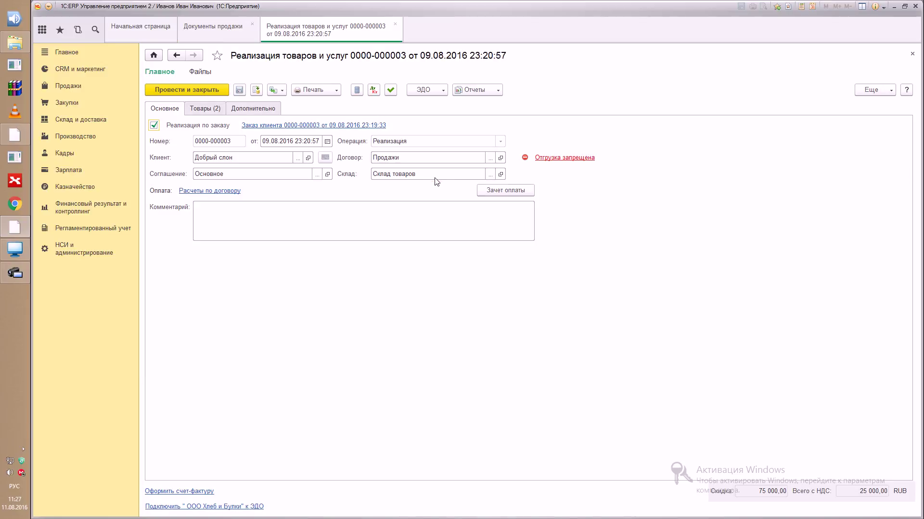
pyautogui.click(212, 109)
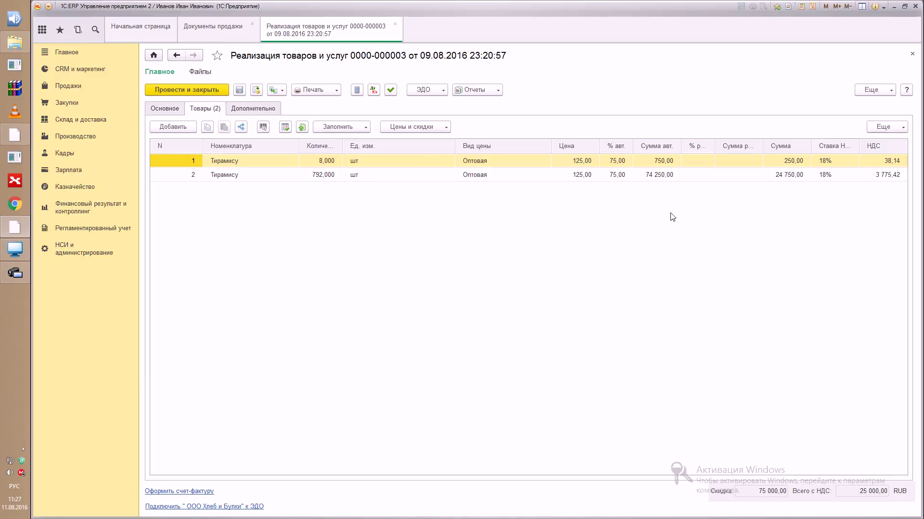
pyautogui.click(666, 172)
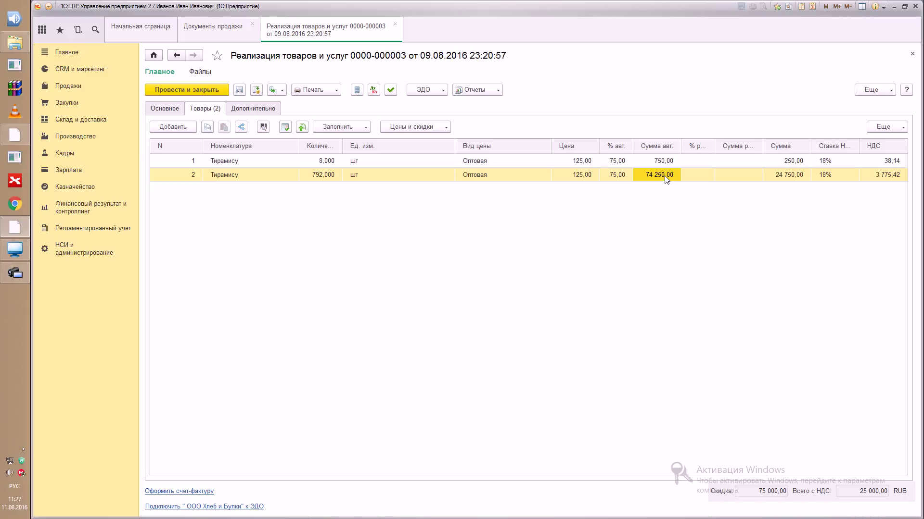
pyautogui.click(784, 178)
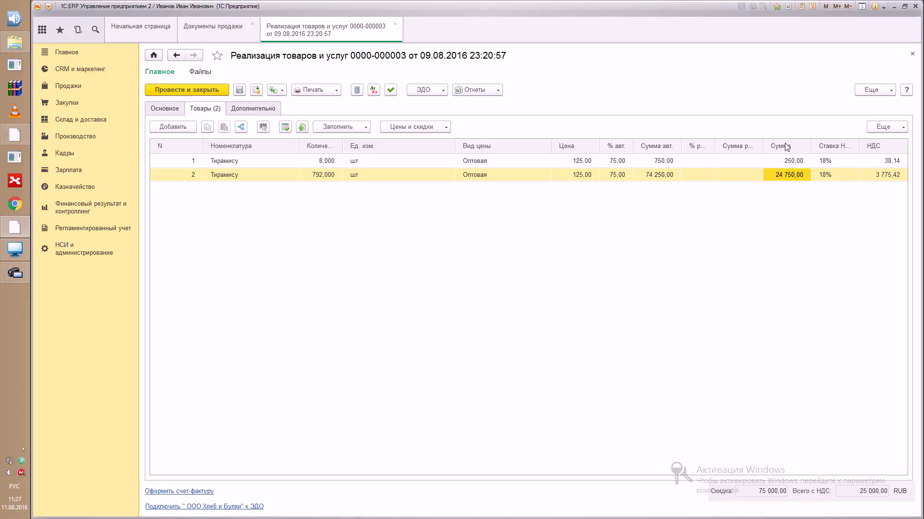
pyautogui.click(373, 91)
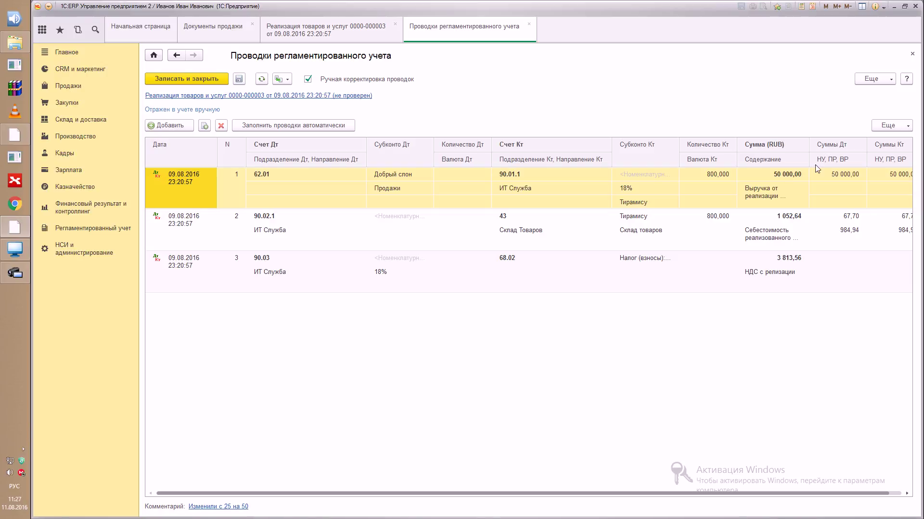
pyautogui.click(911, 54)
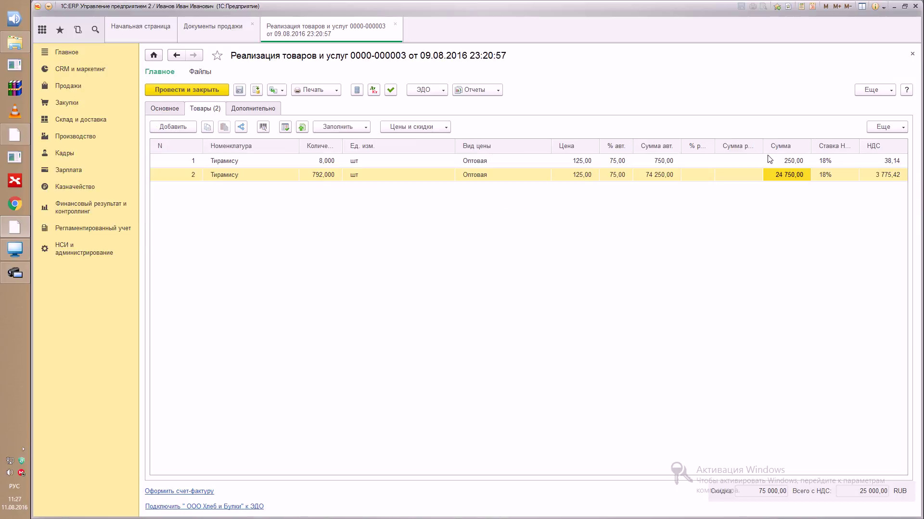
# Mark the 09.08.2016 sales document as checked and close it
pyautogui.click(309, 176)
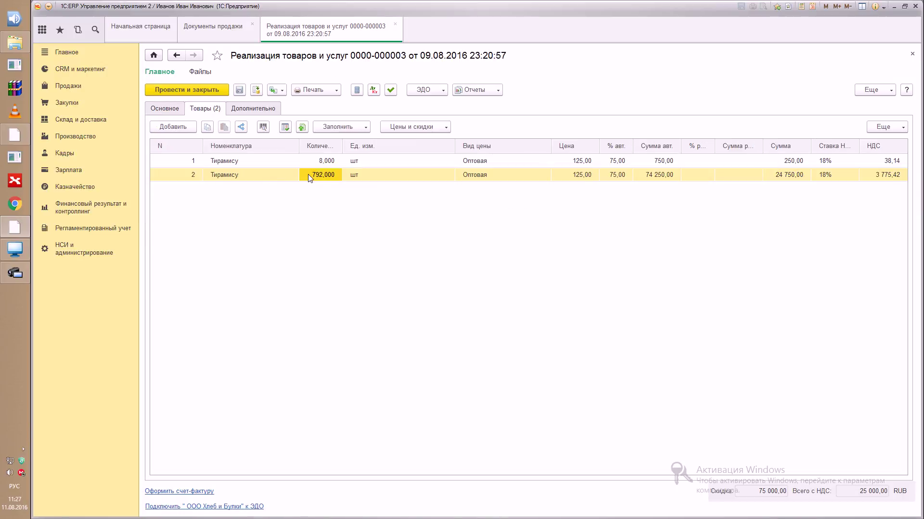
pyautogui.click(390, 90)
pyautogui.click(392, 91)
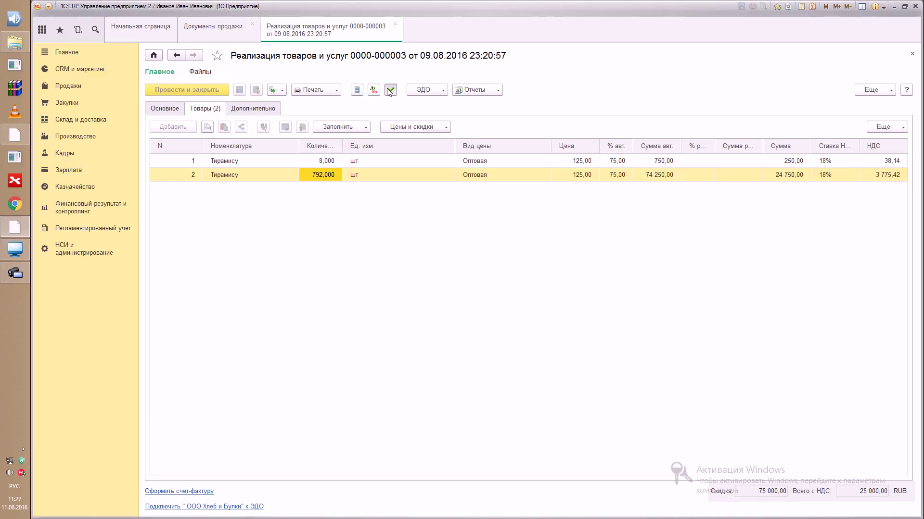
pyautogui.click(911, 55)
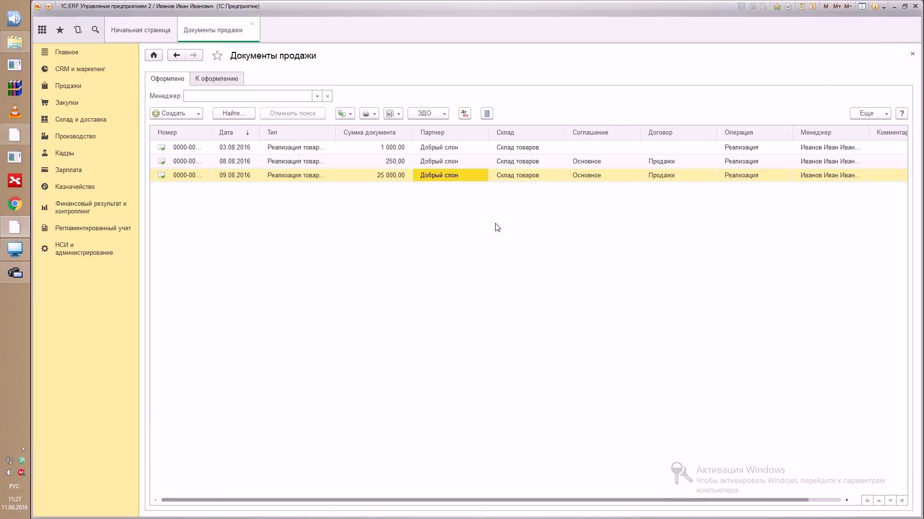
# Reopen the 09.08.2016 sale from the sales documents list, review its main details and close it
pyautogui.click(454, 176)
pyautogui.doubleClick(453, 175)
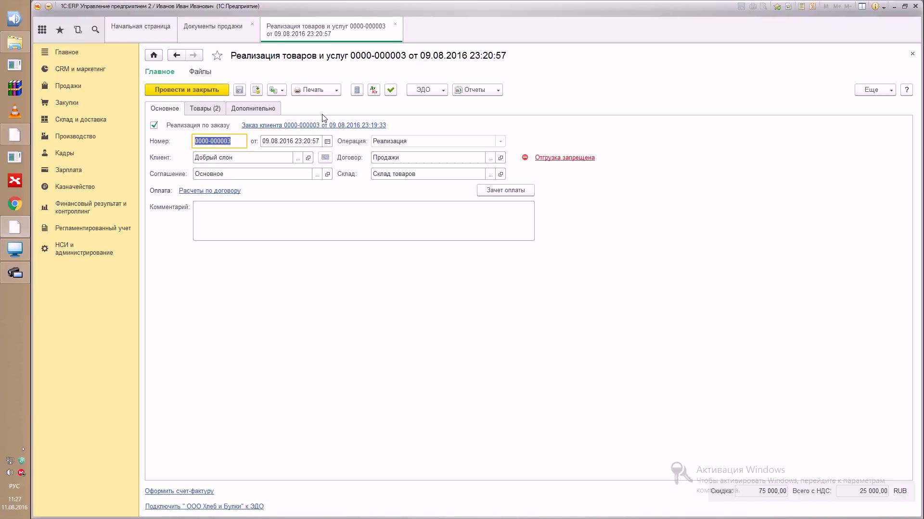
pyautogui.click(910, 55)
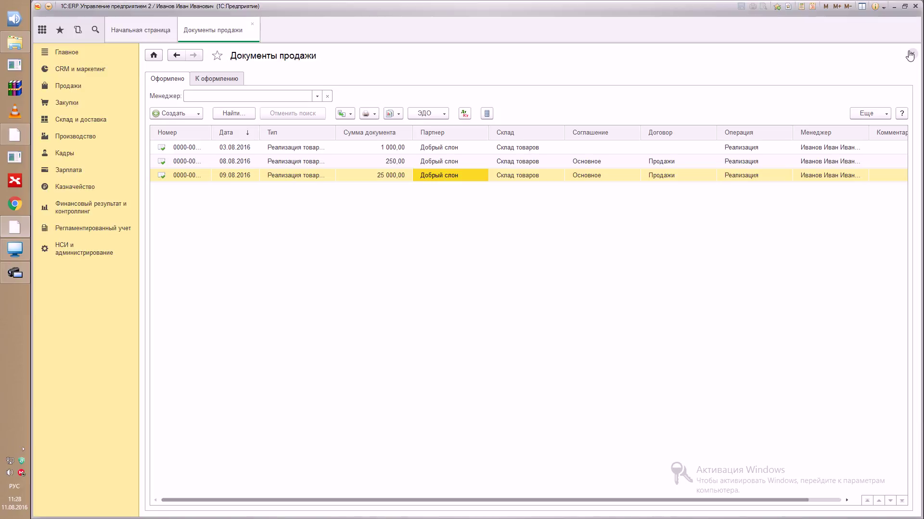
# In the regulated accounting settings, switch document checking to notification only, without an editing ban
pyautogui.click(99, 251)
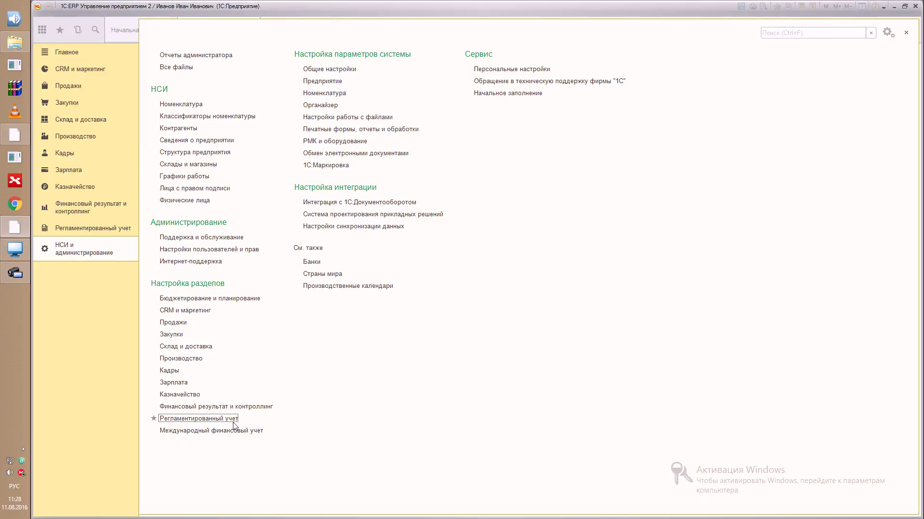
pyautogui.click(230, 419)
pyautogui.click(223, 340)
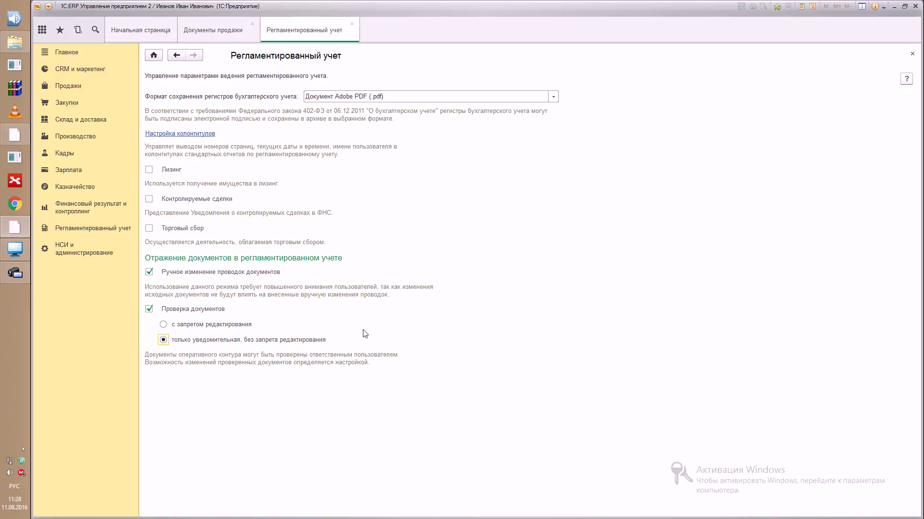
pyautogui.click(912, 55)
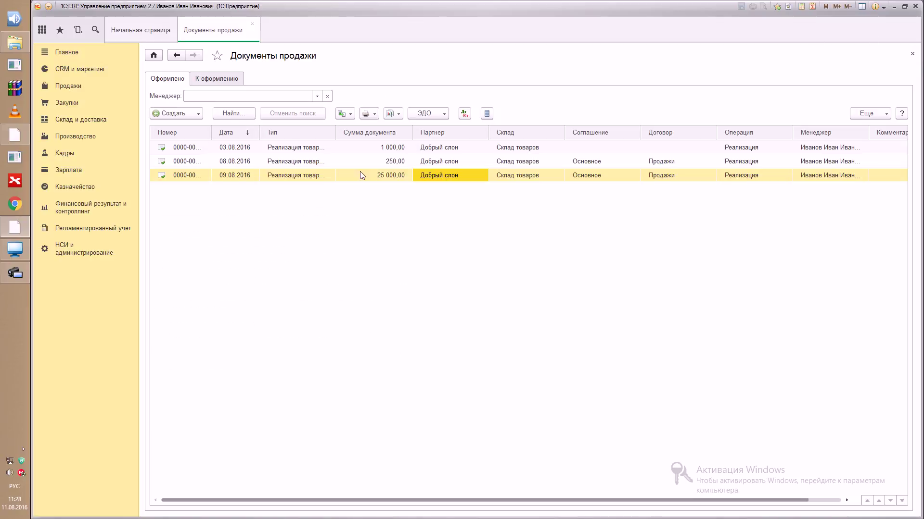
# Reopen the 09.08.2016 sale, marked as checked, and post and close it, agreeing to flag it for repeat checking
pyautogui.doubleClick(420, 175)
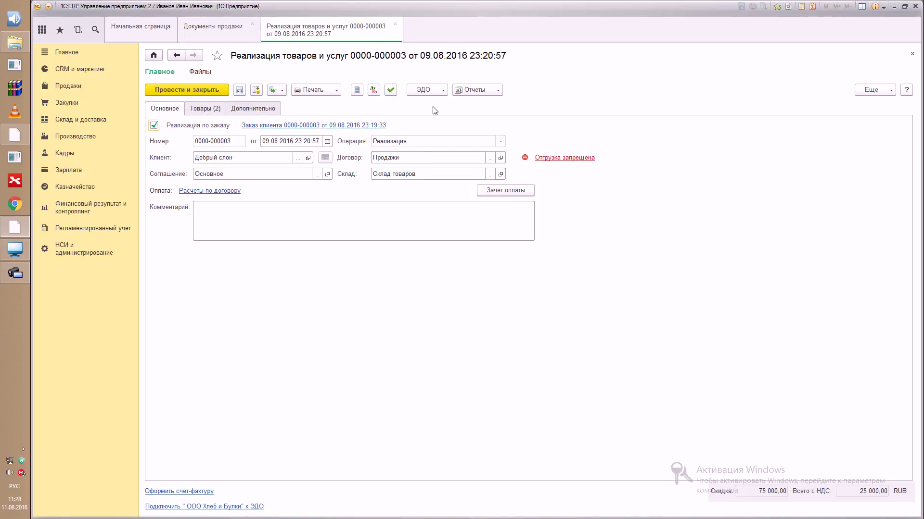
pyautogui.click(198, 90)
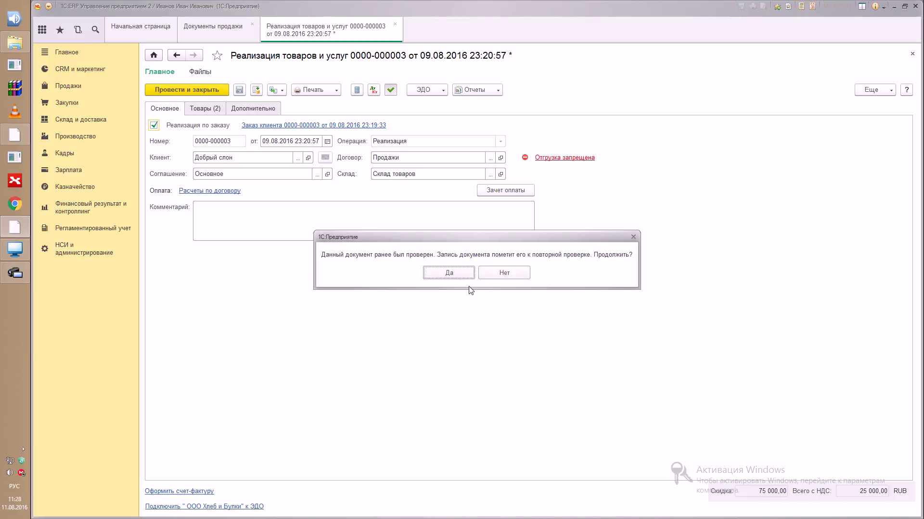
pyautogui.click(462, 273)
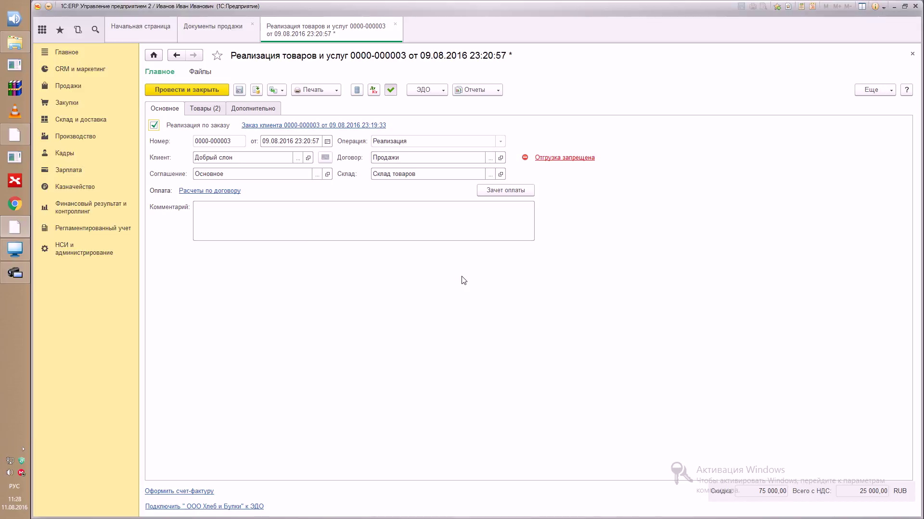